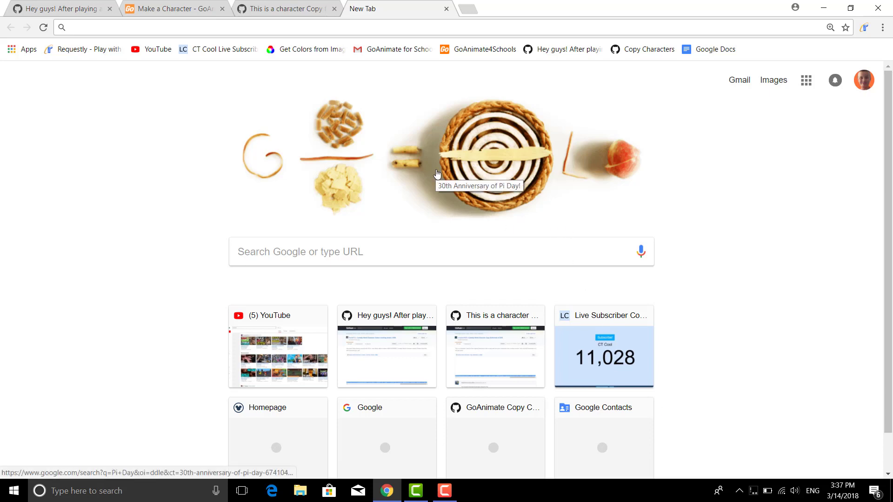
- Copy lines 1–16 of the Comedy World Character Creator code from the GitHub Gist
left_click(49, 3)
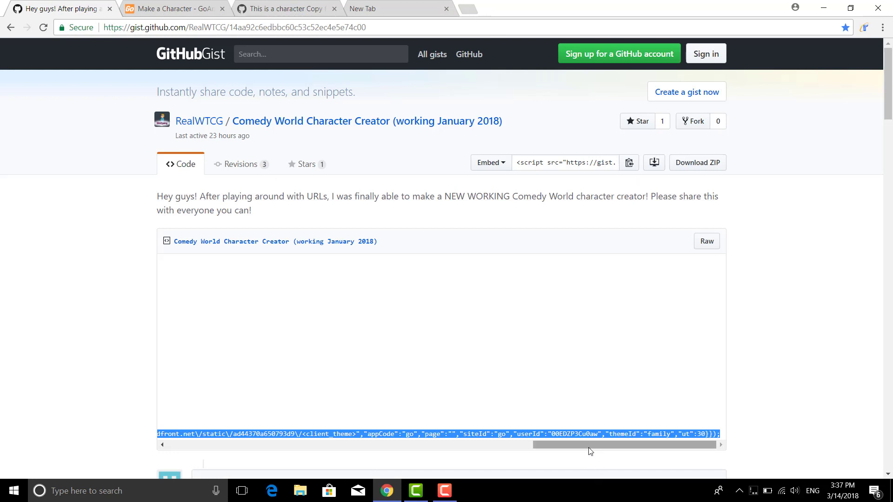
mouse_move(588, 448)
left_mouse_down()
mouse_move(364, 473)
mouse_move(174, 467)
left_mouse_up()
left_click(89, 330)
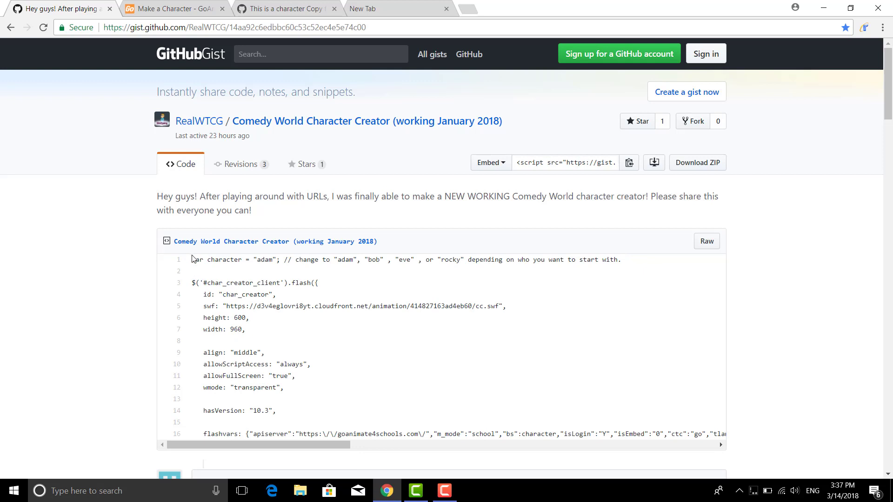
left_click_drag(192, 259, 885, 445)
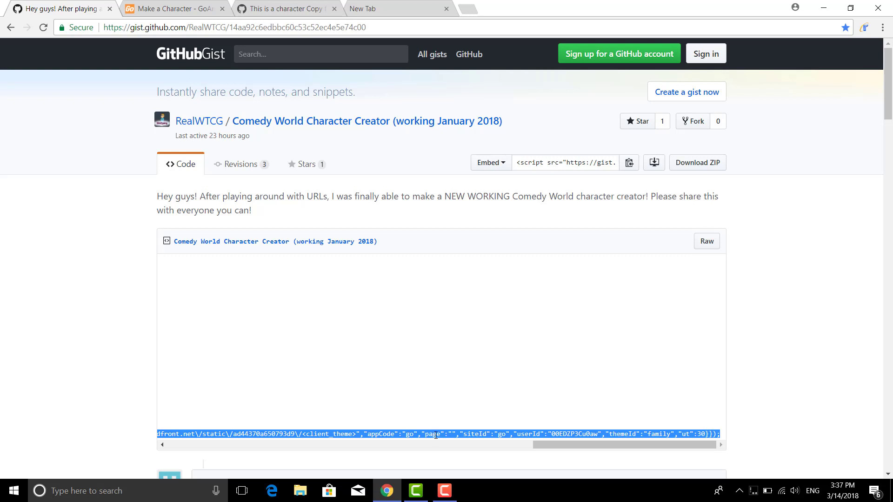
right_click(436, 434)
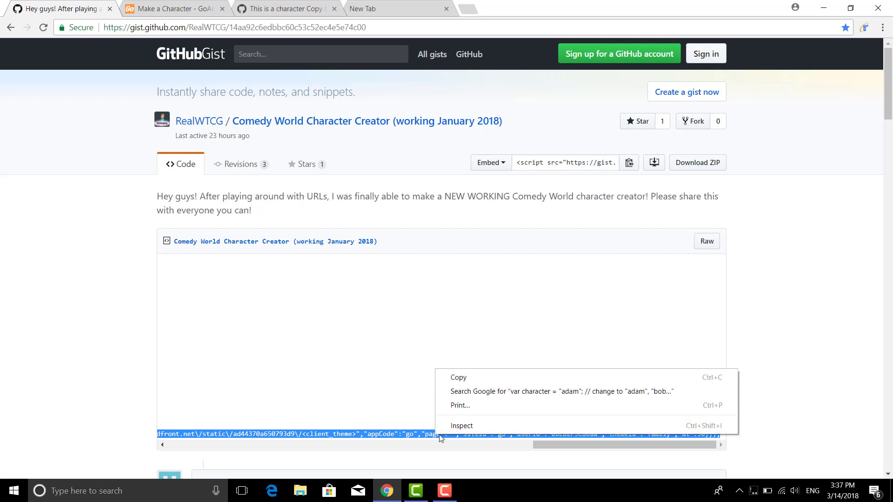
left_click(502, 377)
- Start a new man character on the GoAnimate page and close the empty new tab
left_click(172, 9)
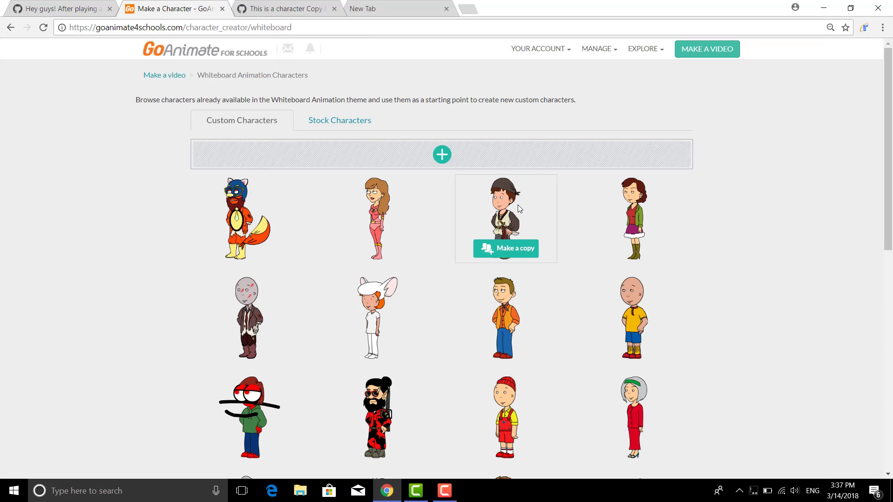
left_click(441, 155)
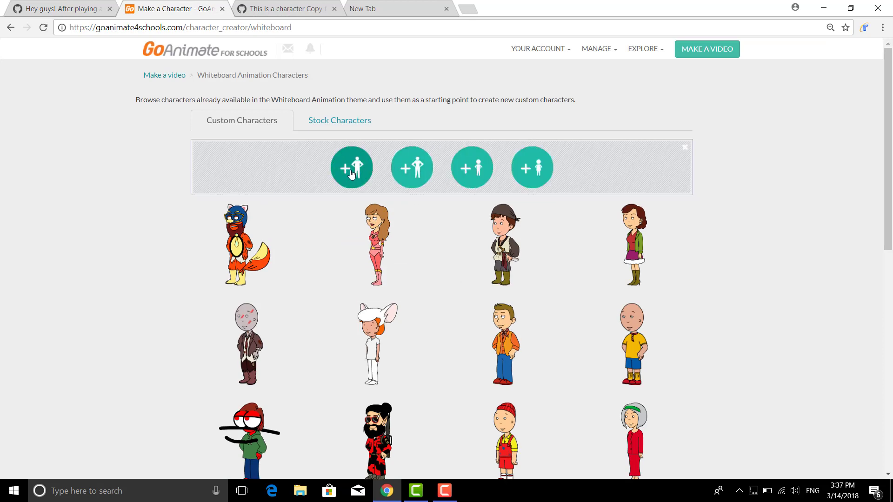
left_click(352, 171)
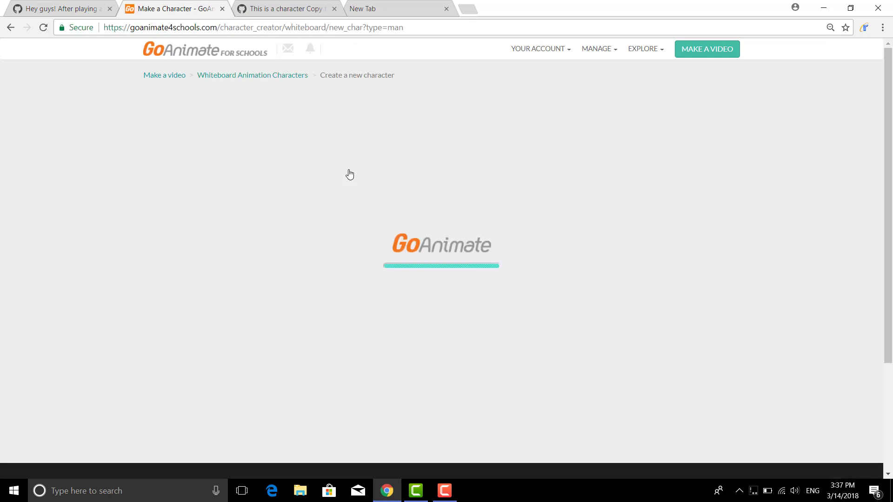
left_click(447, 9)
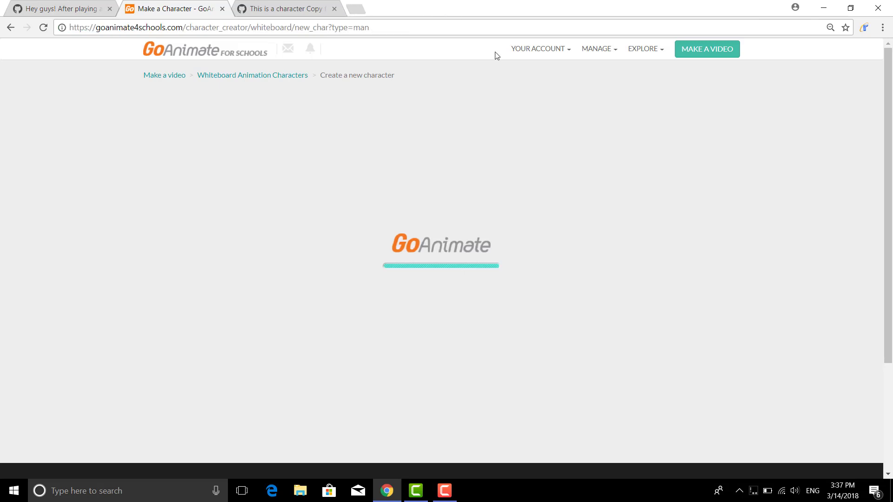
- Paste the creator code into the Developer tools console and run it
left_click(882, 27)
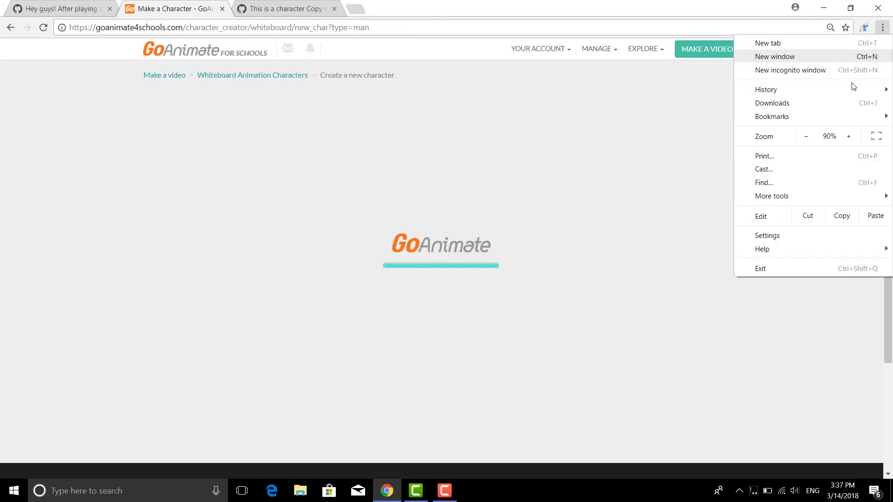
mouse_move(772, 195)
left_click(638, 277)
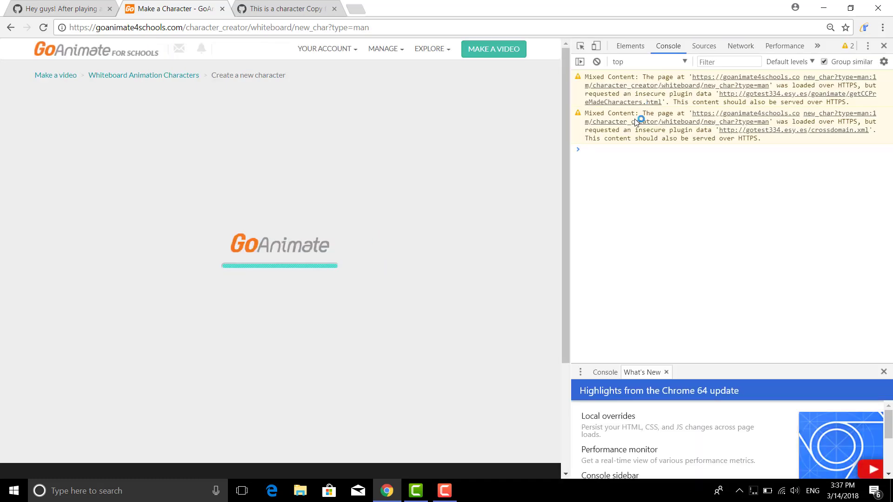
right_click(635, 156)
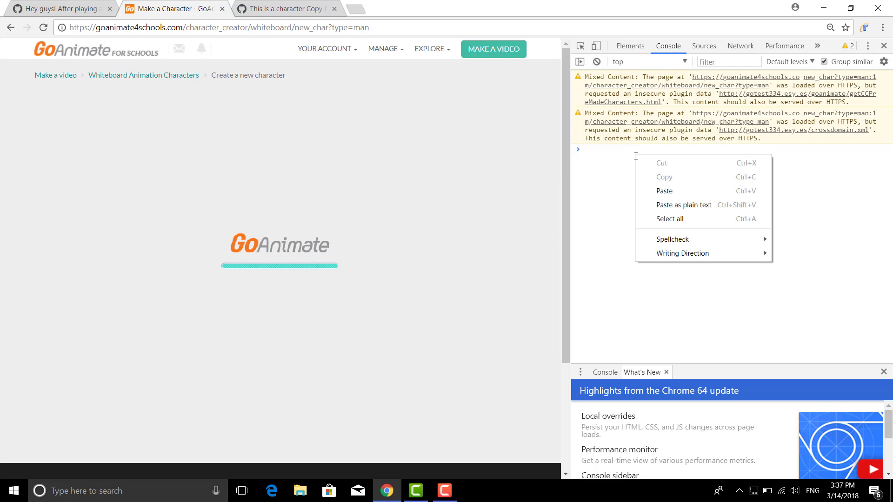
left_click(664, 191)
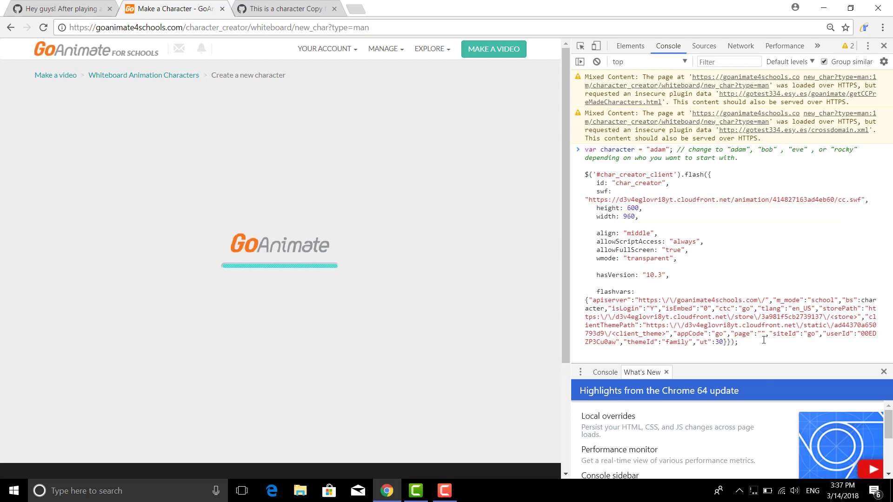
key("Return")
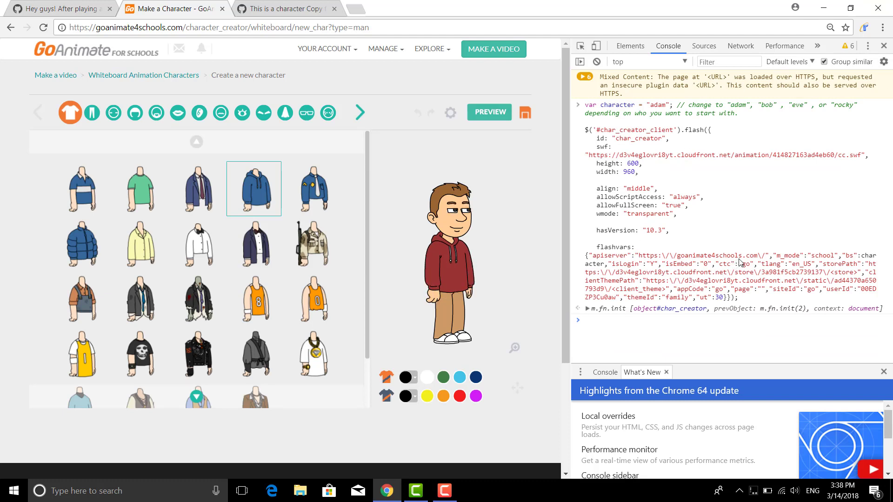
- Close the developer console once the creator shows its default man
left_click_drag(735, 258, 713, 259)
left_click(761, 270)
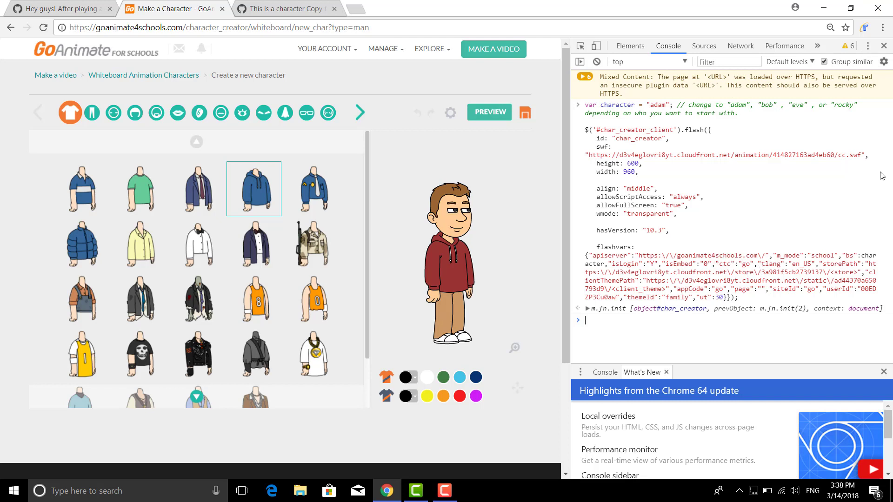
left_click(884, 46)
left_click(882, 28)
mouse_move(772, 195)
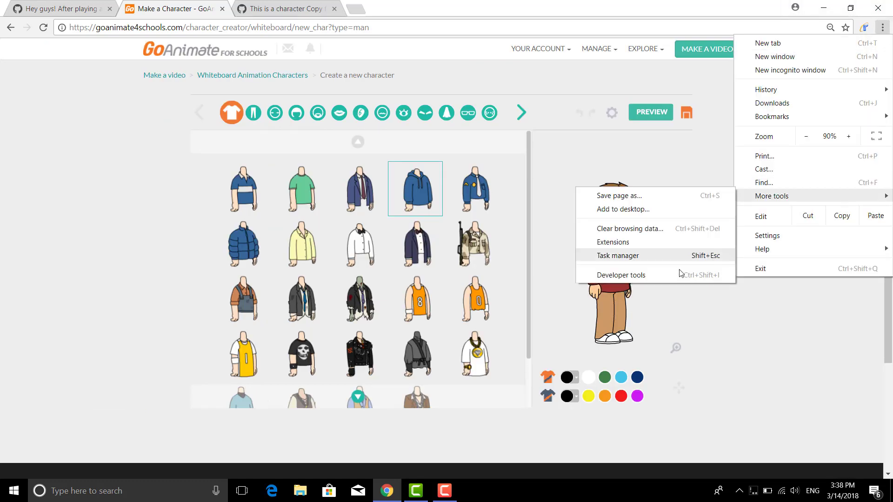
- Paste the creator code again, change its server from goanimate4schools to goanimate.com, and close DevTools
left_click(621, 275)
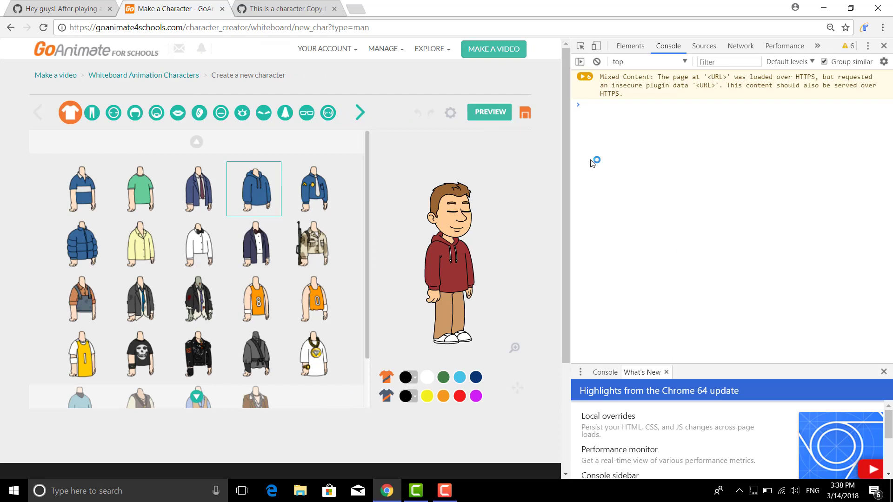
right_click(634, 105)
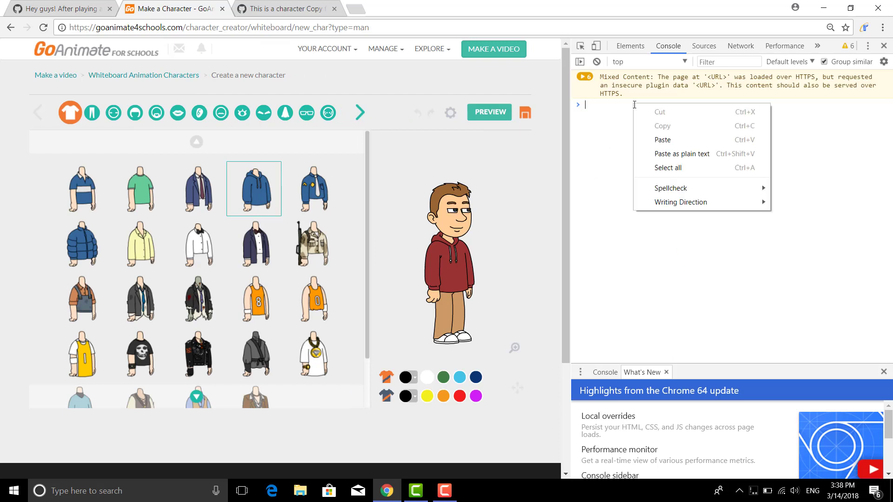
left_click(663, 139)
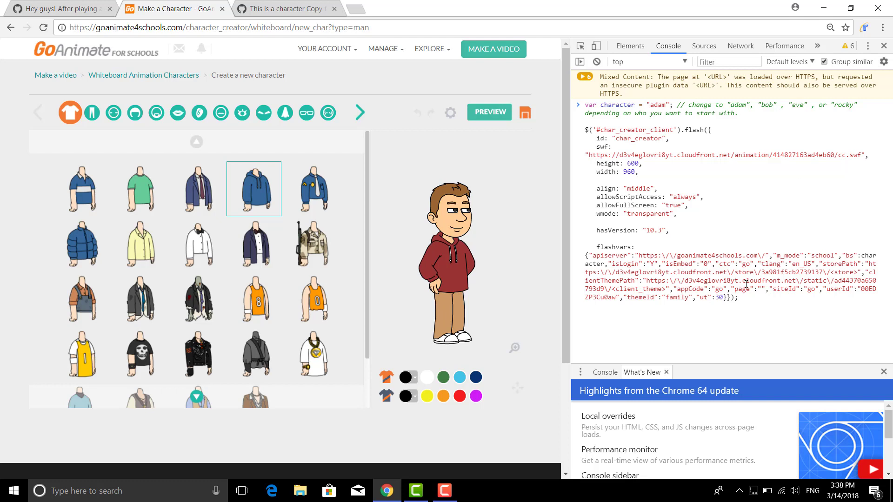
left_click_drag(742, 256, 711, 256)
key("BackSpace")
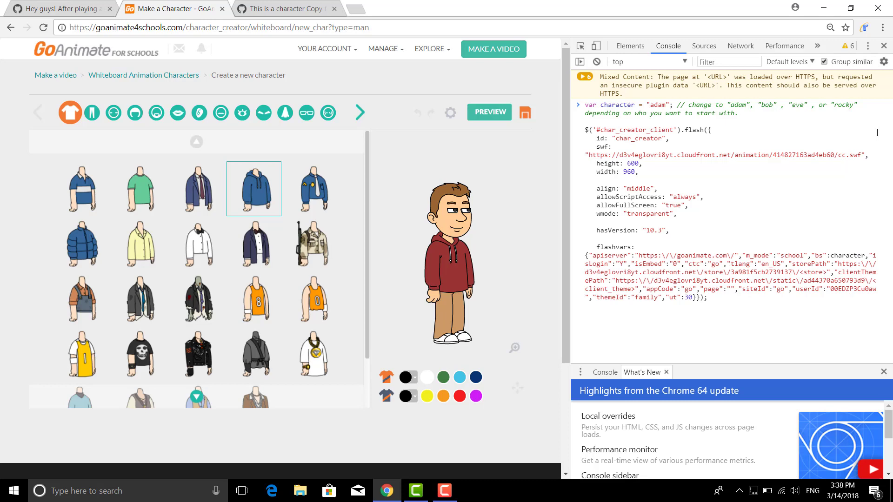
left_click(883, 45)
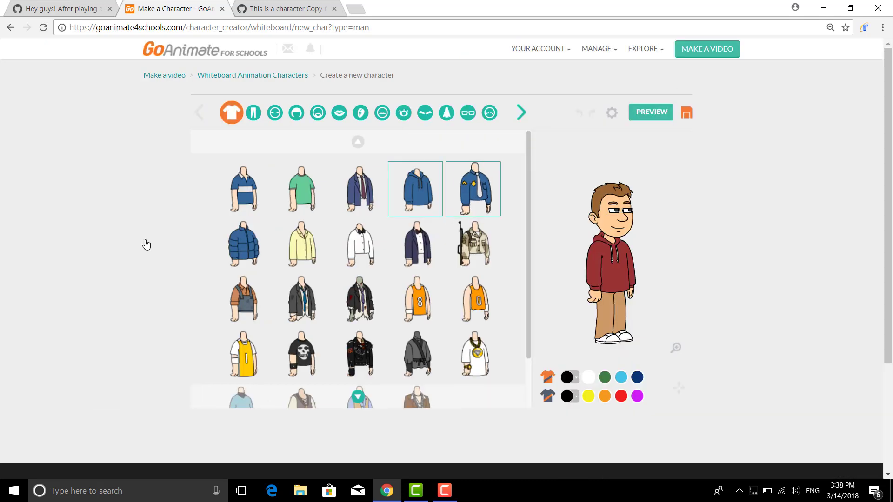
- Copy the Comedy World character copy code from its Gist while the Whiteboard Animation Characters list loads
left_click(254, 74)
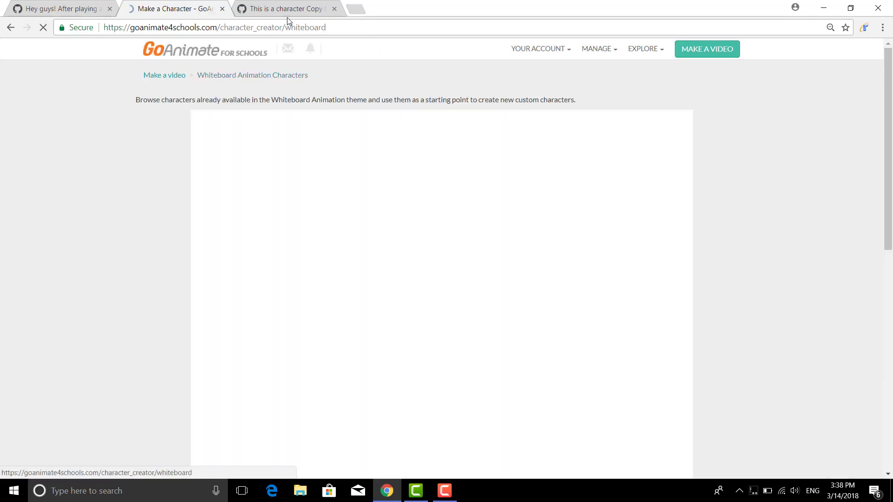
left_click(287, 17)
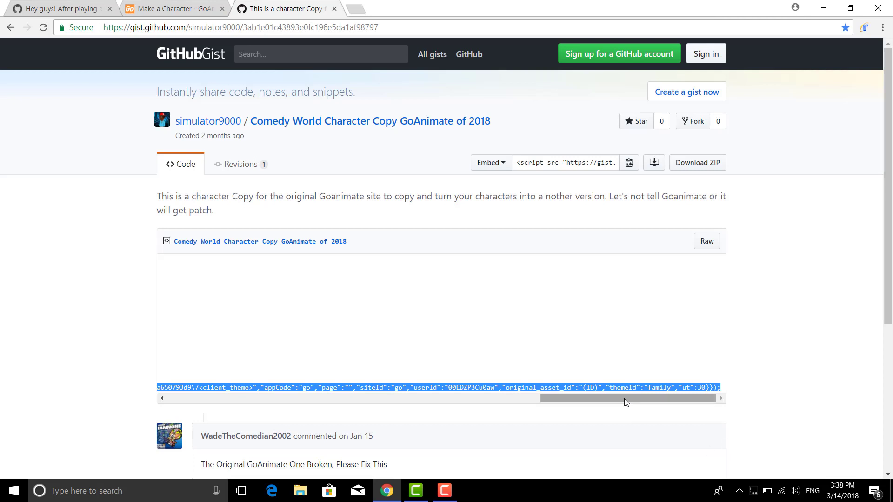
left_click_drag(624, 398, 107, 409)
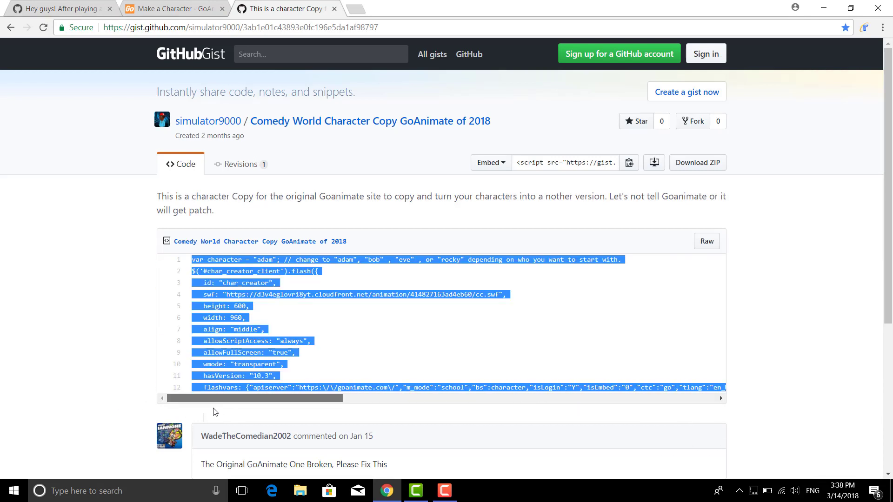
scroll(264, 416, "down", 2)
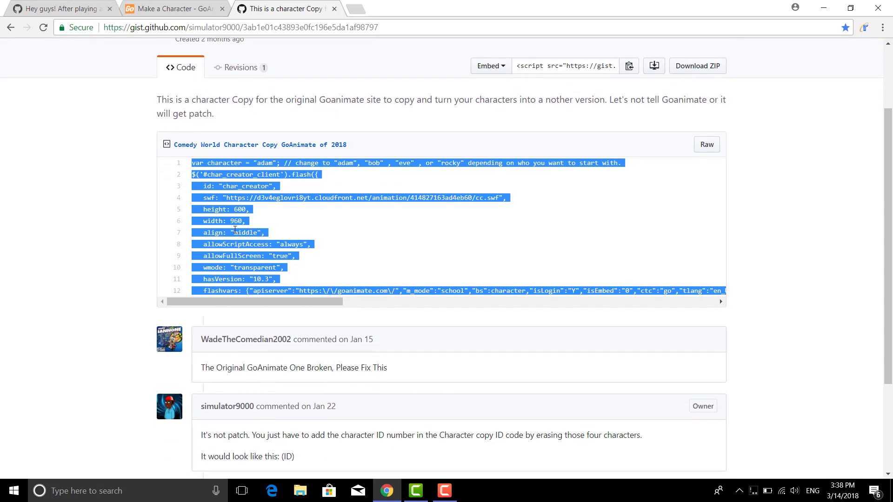
right_click(234, 228)
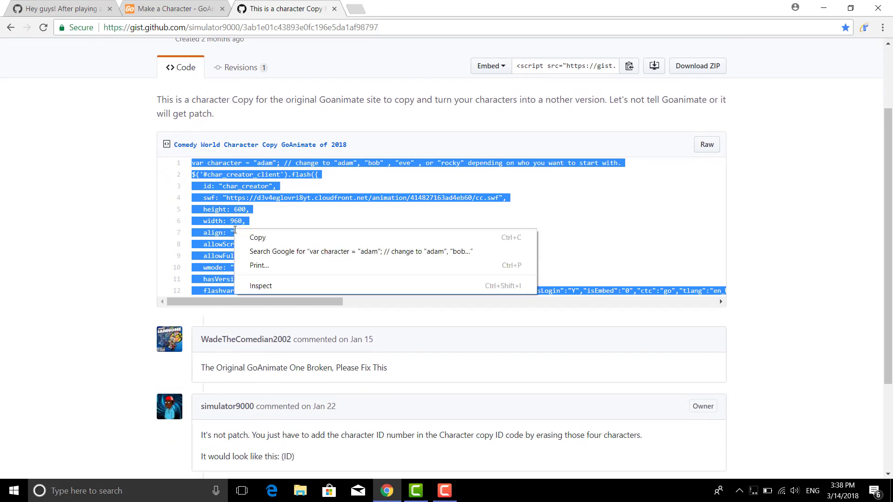
left_click(262, 244)
left_click(167, 10)
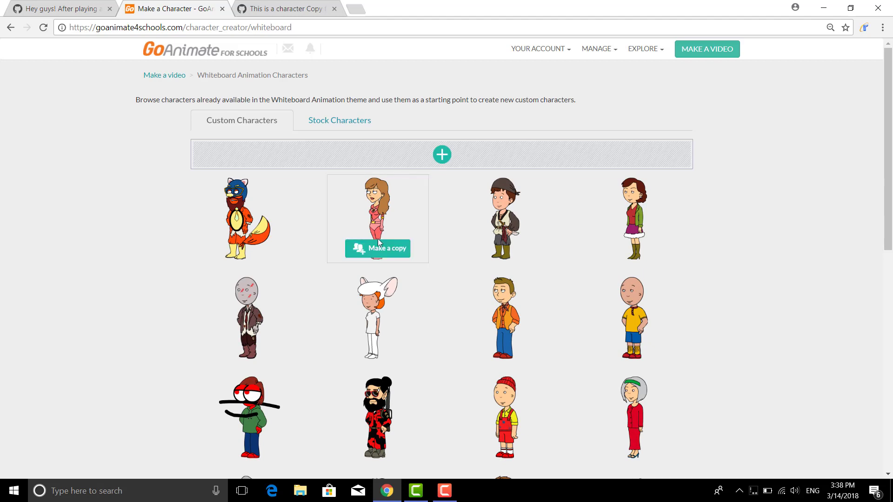
- Make a copy of the pink-outfit character and open Developer tools beside it
left_click(378, 246)
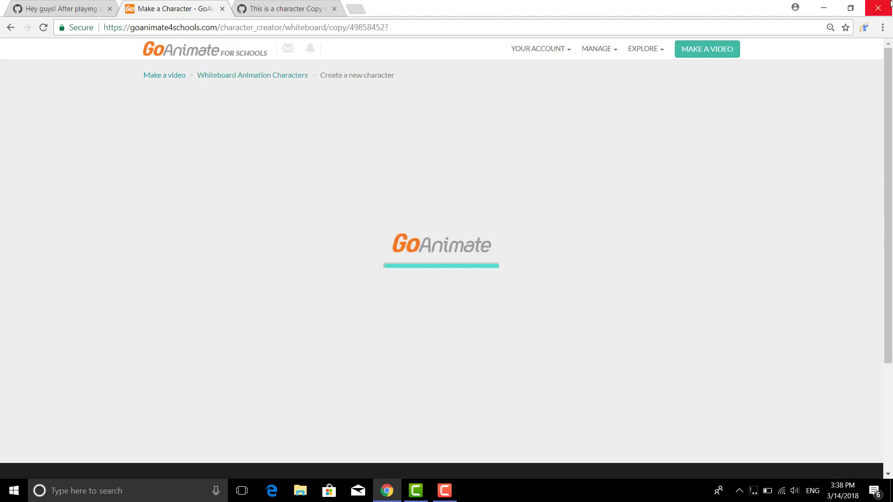
left_click(883, 27)
mouse_move(771, 196)
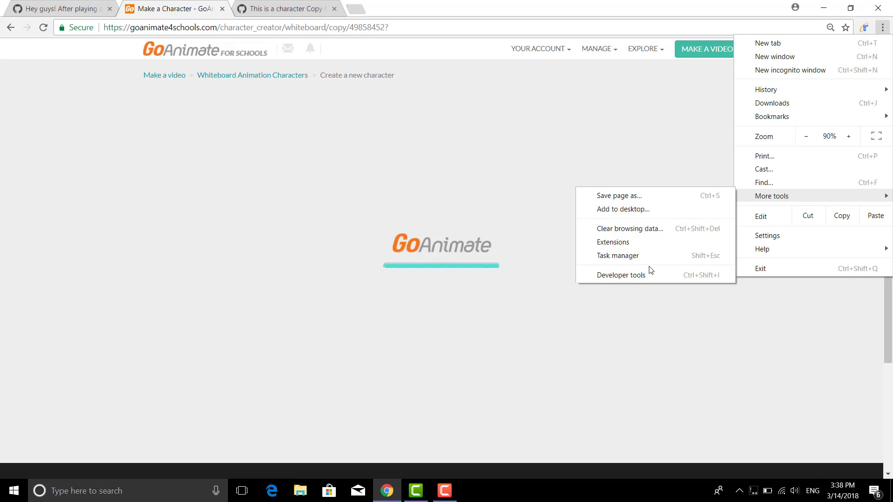
left_click(649, 275)
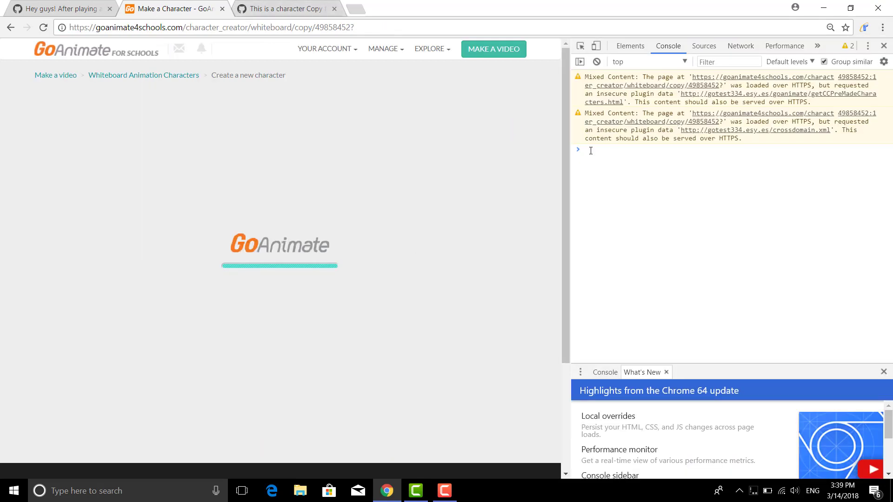
- Paste the character copy code into the console, pointed at goanimate4schools
right_click(590, 151)
left_click(640, 185)
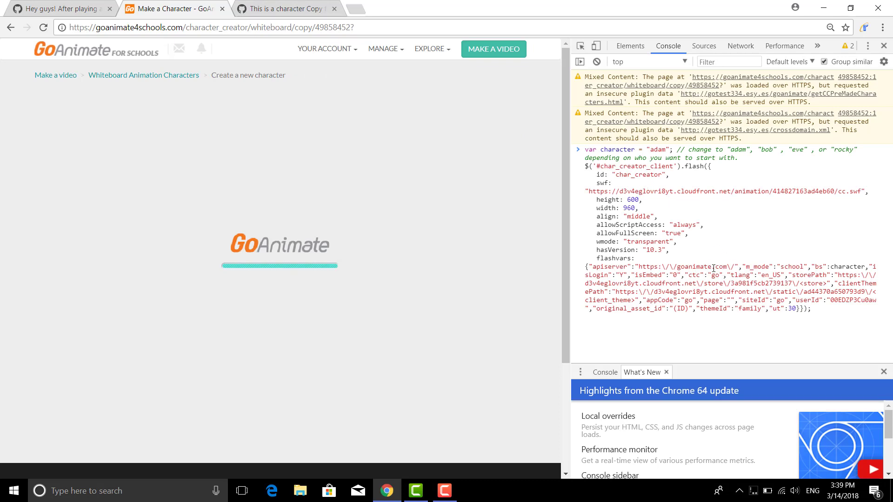
type("4s")
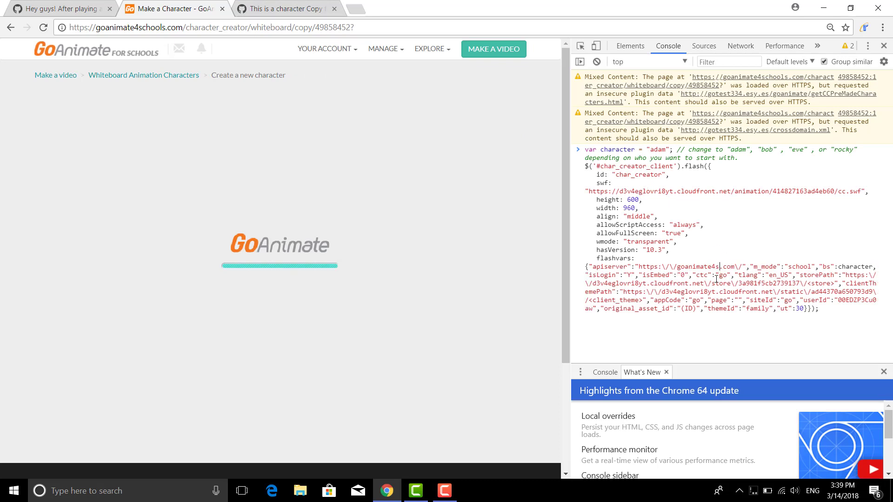
type("chools")
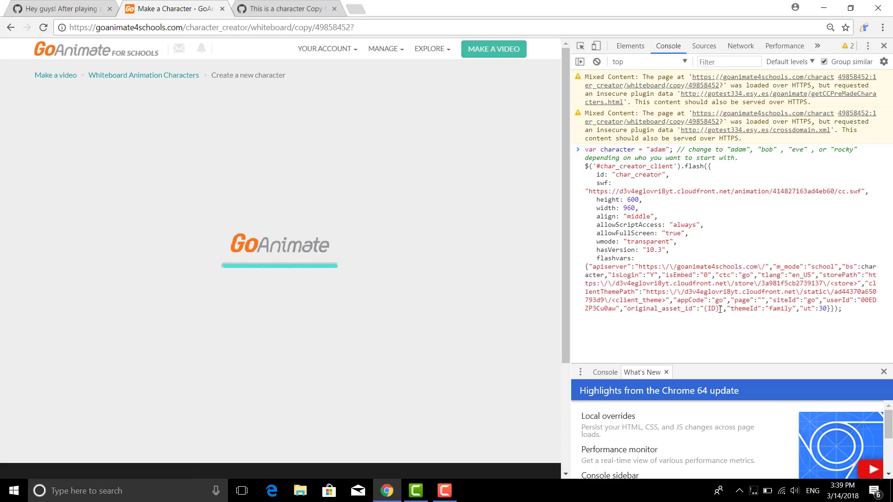
left_click_drag(720, 309, 705, 311)
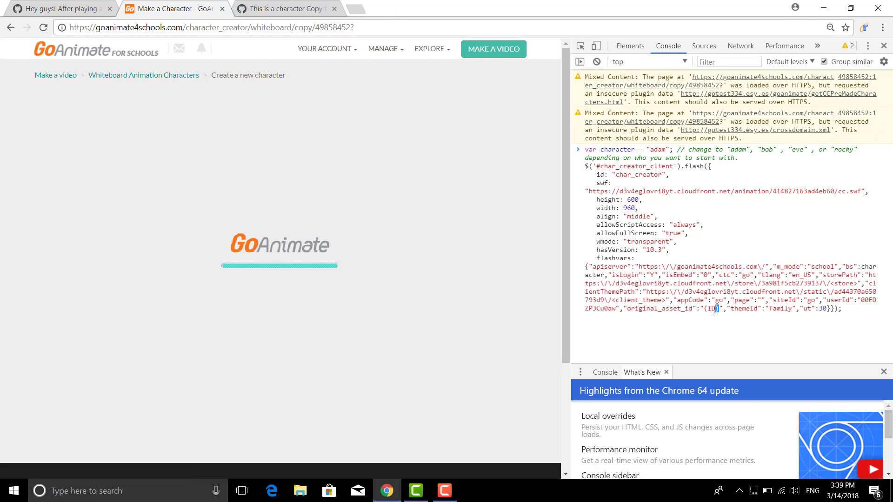
left_click(452, 149)
- Copy character ID 49858452 from the address bar and paste it over (ID)
left_click_drag(350, 29, 316, 31)
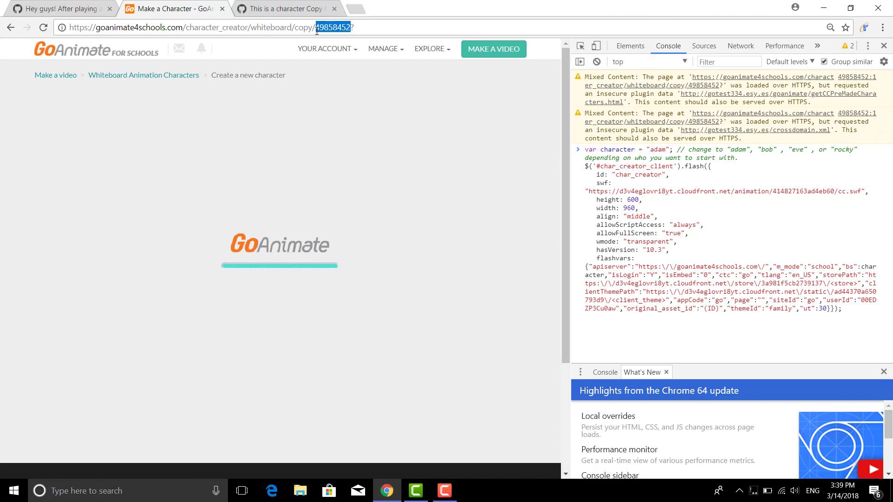
right_click(324, 29)
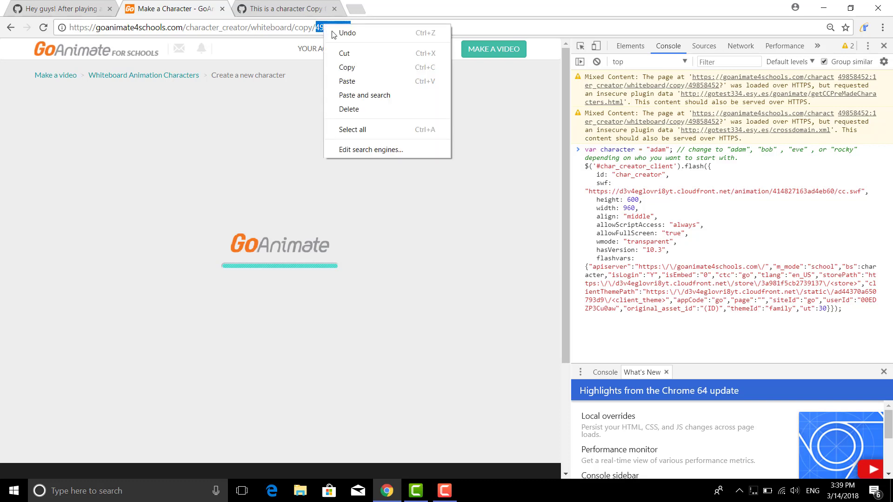
left_click(381, 72)
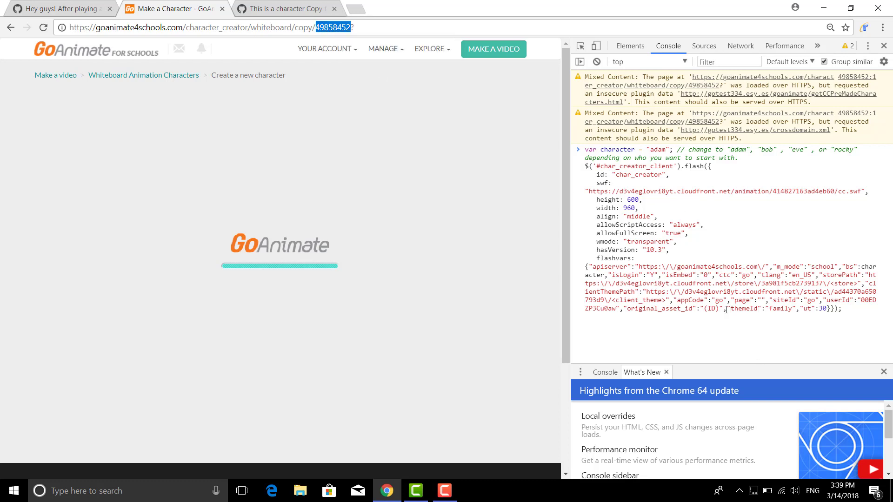
left_click_drag(720, 310, 705, 309)
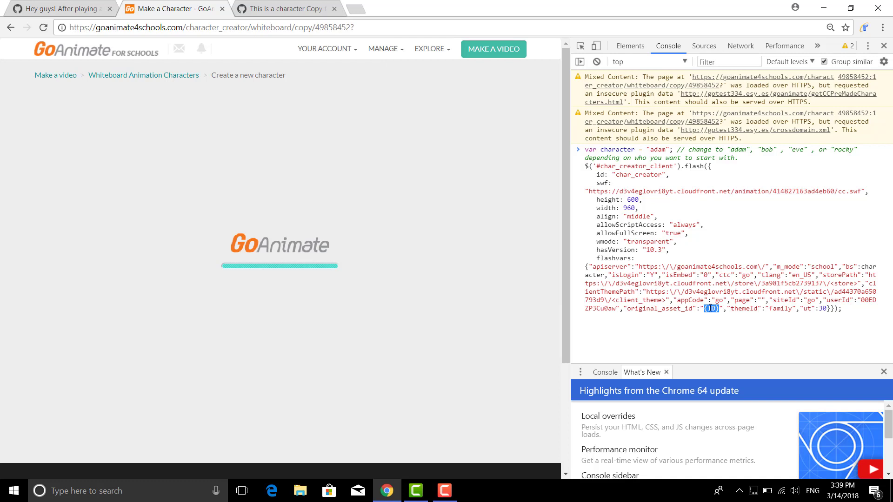
right_click(710, 309)
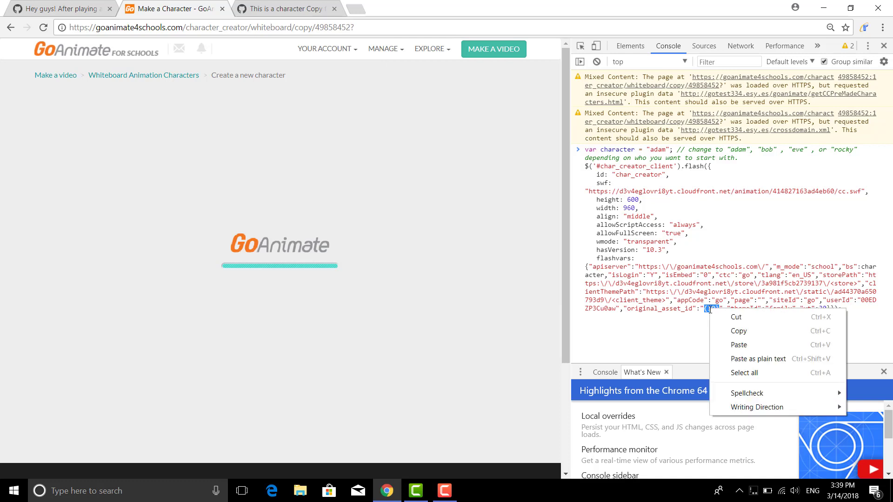
left_click(739, 344)
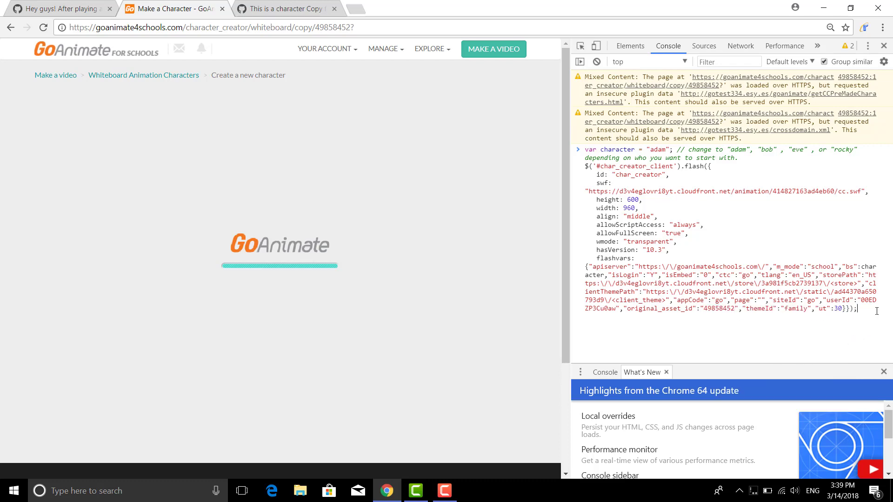
- Run the console code to load the copied pink superhero, then close DevTools
key("Return")
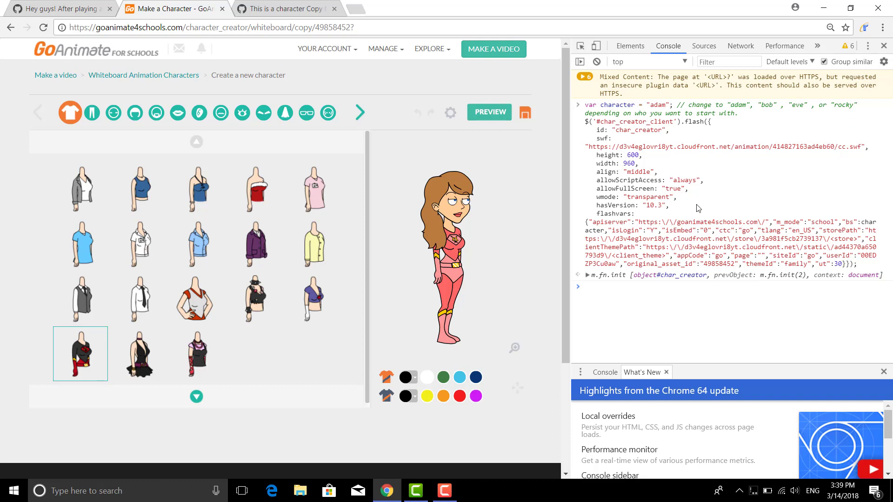
left_click(884, 46)
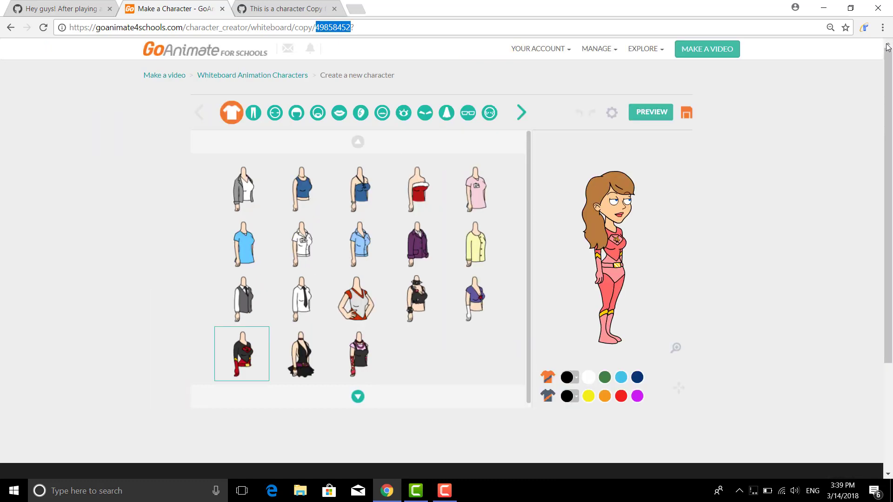
- Browse the pink character's eye and eyebrow options, then view the facial hair choices
left_click(825, 181)
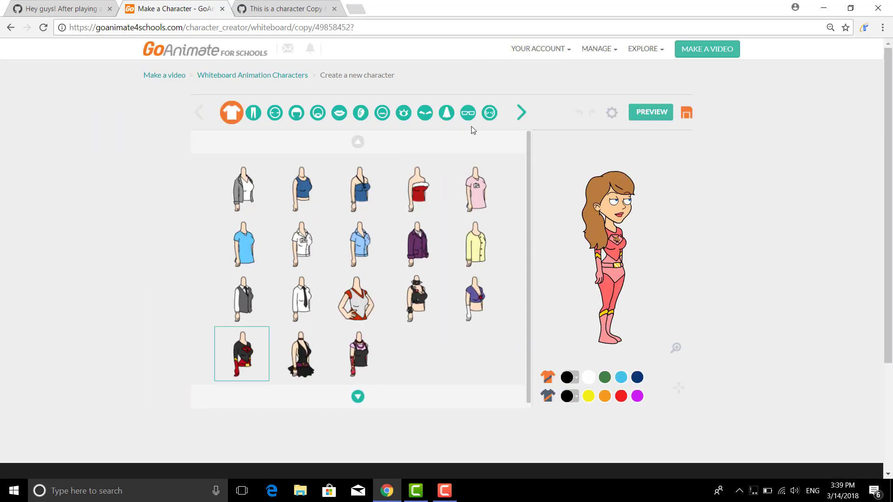
left_click(409, 114)
left_click(428, 117)
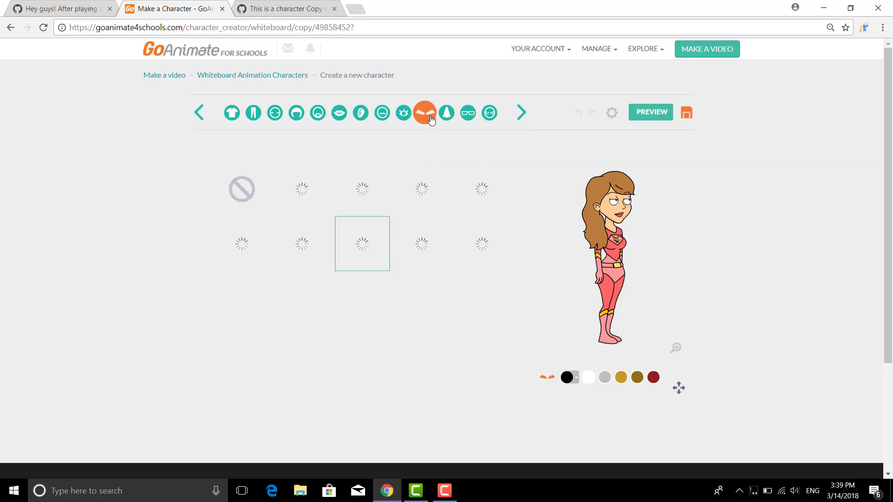
left_click(403, 114)
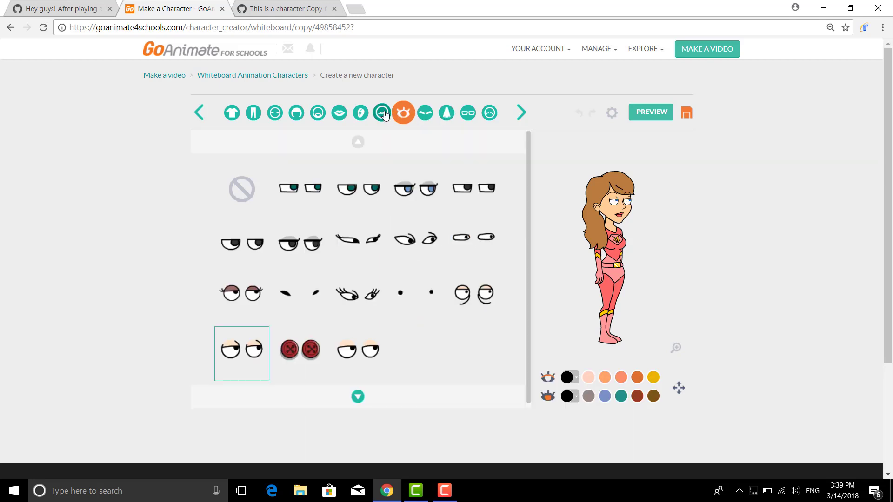
left_click(382, 113)
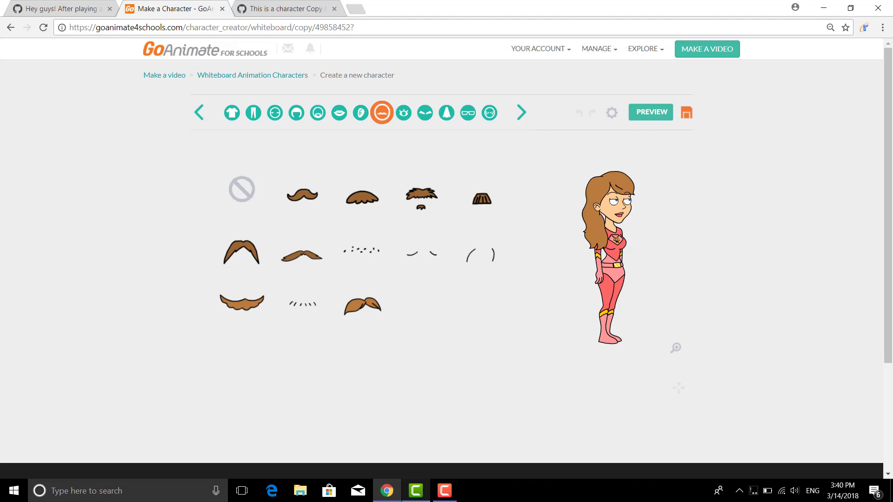
left_click(452, 490)
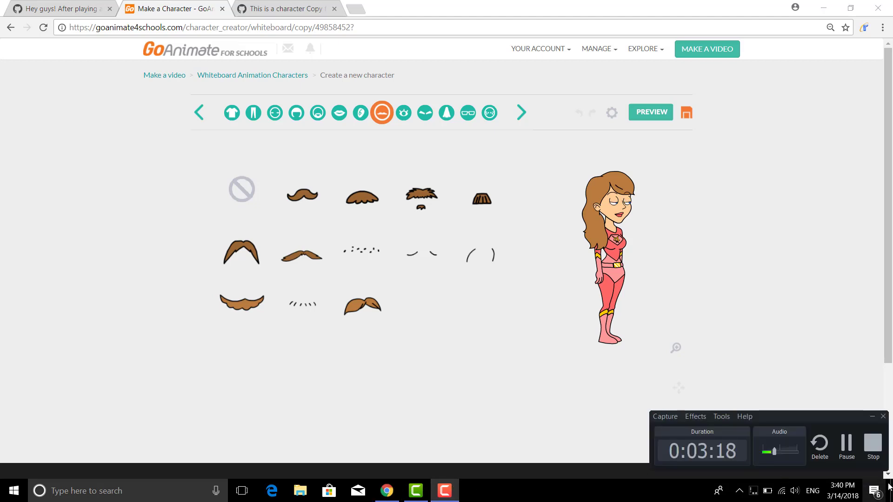